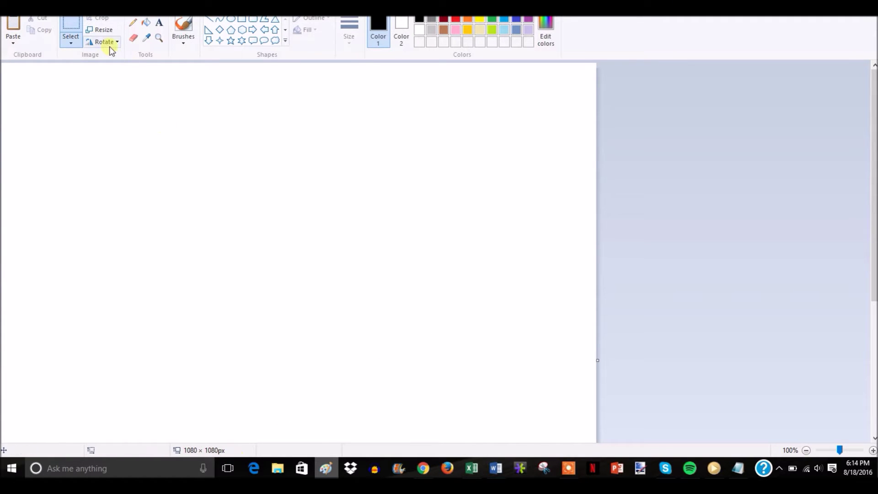
- Zoom the view to 50% and resize the canvas to 90 percent, making it 972 × 972 px
click(808, 451)
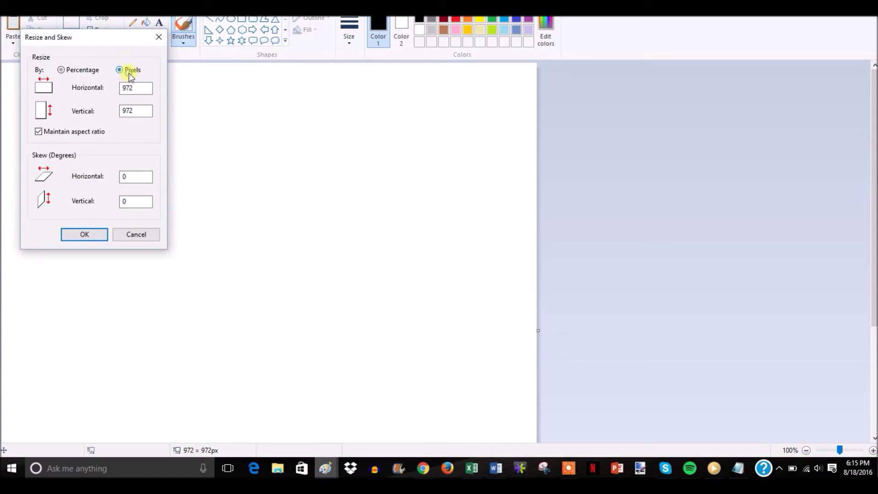
drag(145, 96, 88, 86)
text(100)
key(Return)
click(96, 27)
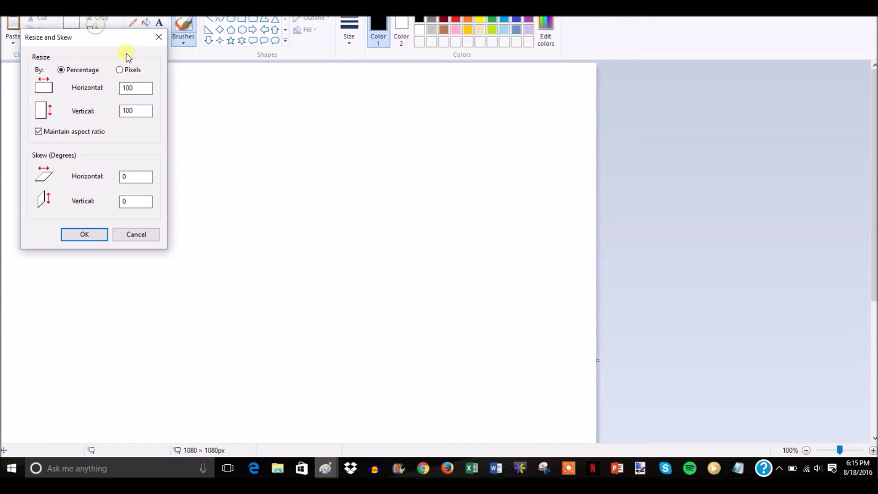
drag(141, 88, 99, 90)
text(90)
key(Return)
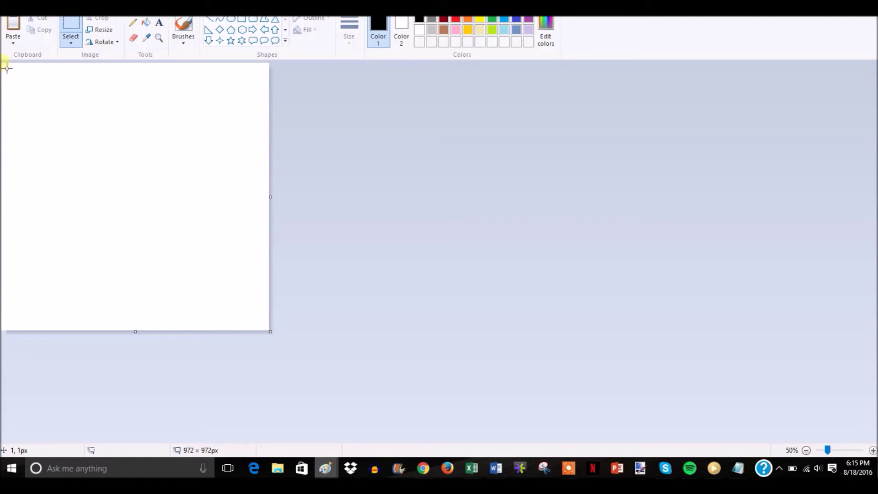
- Select the blank 972 px canvas, then bucket-fill the 1080 px canvas black
drag(7, 68, 310, 345)
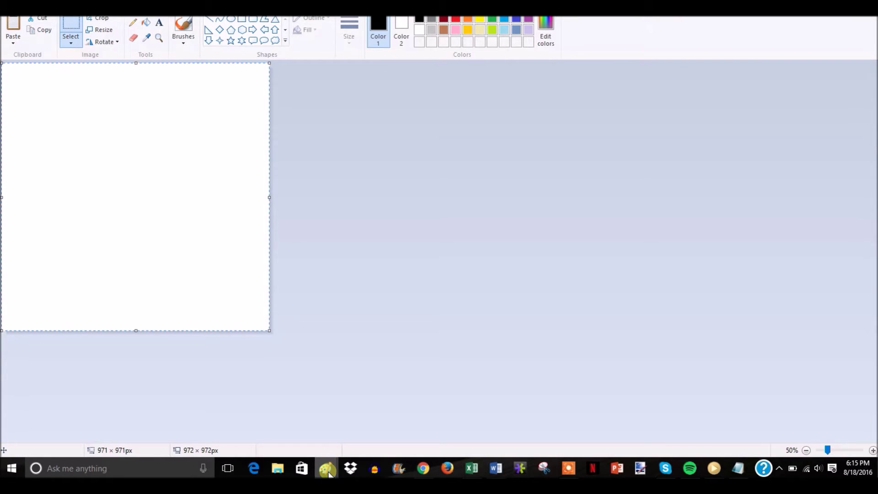
mouse_move(329, 473)
click(289, 430)
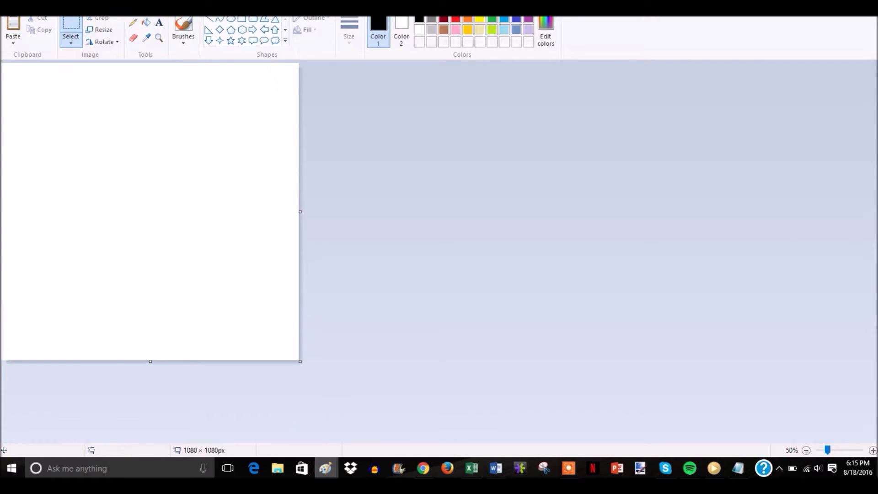
click(146, 23)
click(156, 197)
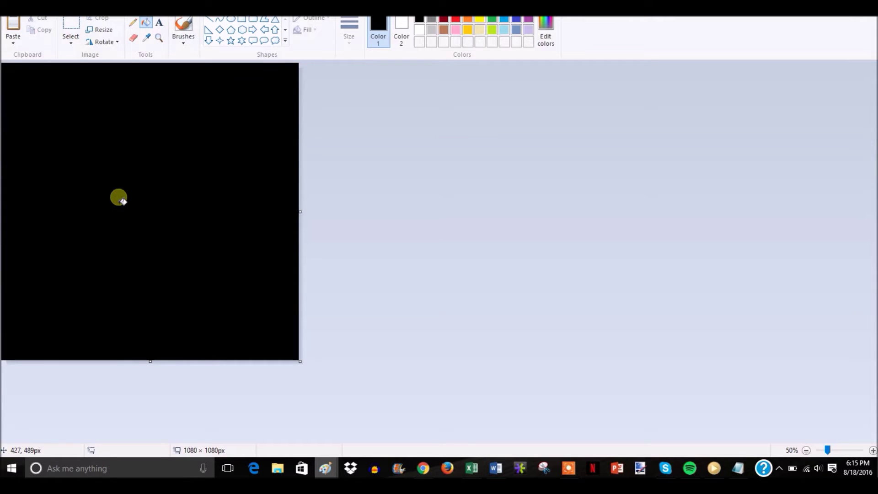
- Paste the white square and centre it on the black canvas, leaving a border
key(ctrl+v)
drag(130, 202, 150, 218)
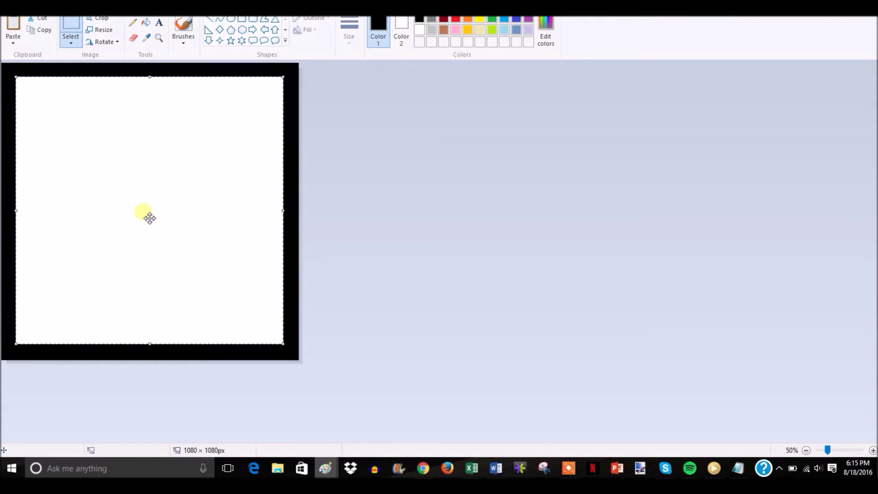
click(478, 254)
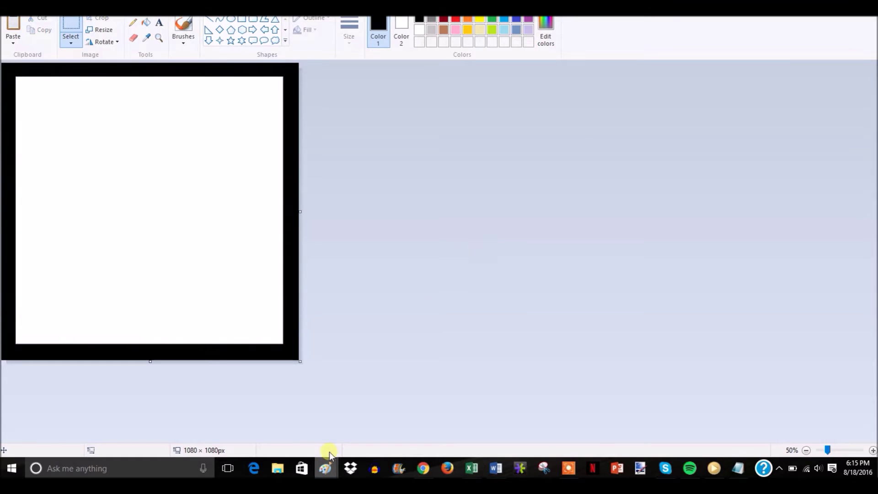
- Bucket-fill the 972 px canvas pink and select the whole canvas
mouse_move(326, 467)
click(399, 415)
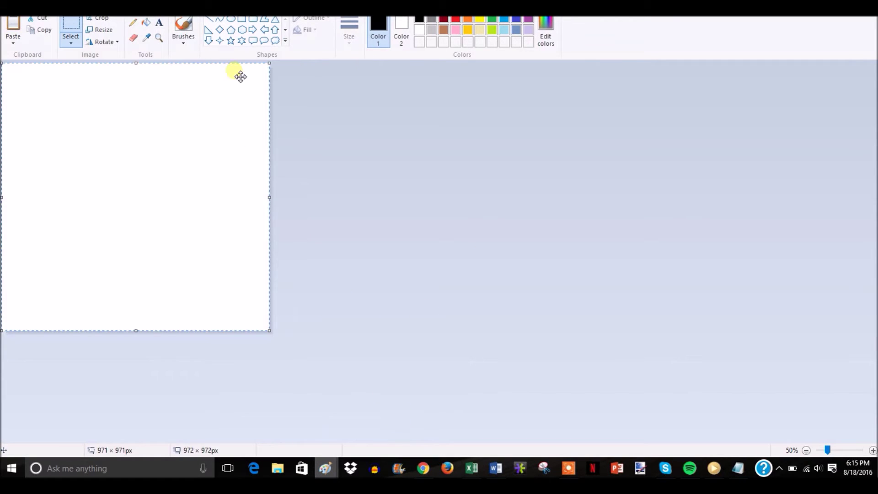
click(146, 23)
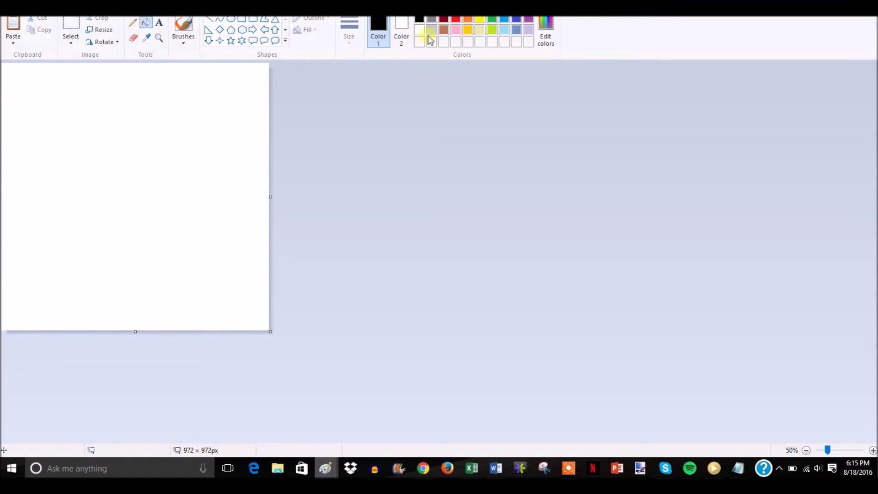
click(455, 30)
click(117, 166)
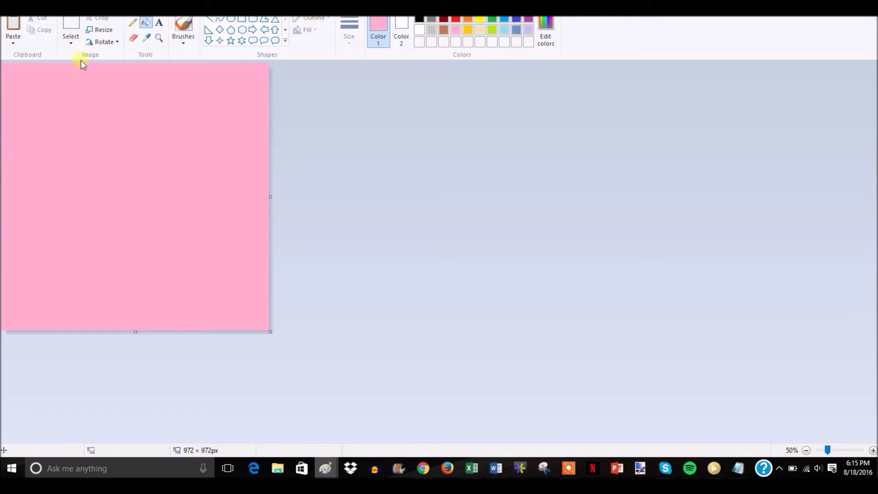
click(71, 26)
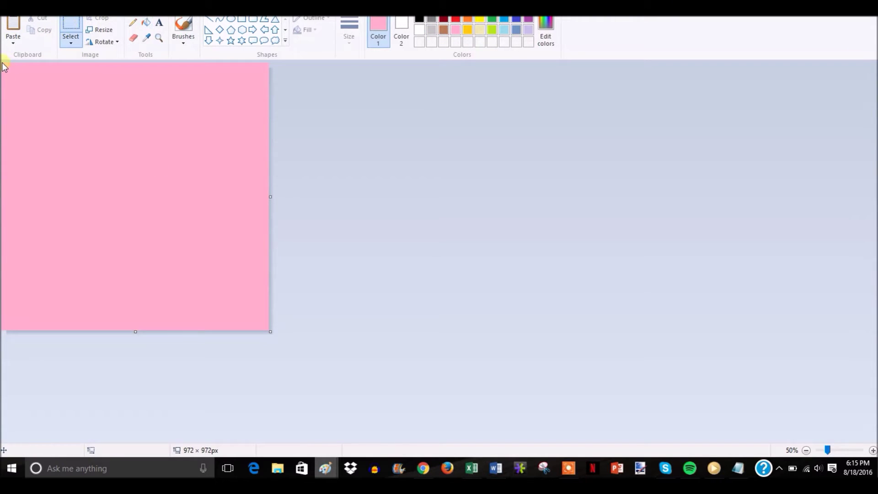
drag(2, 65, 293, 329)
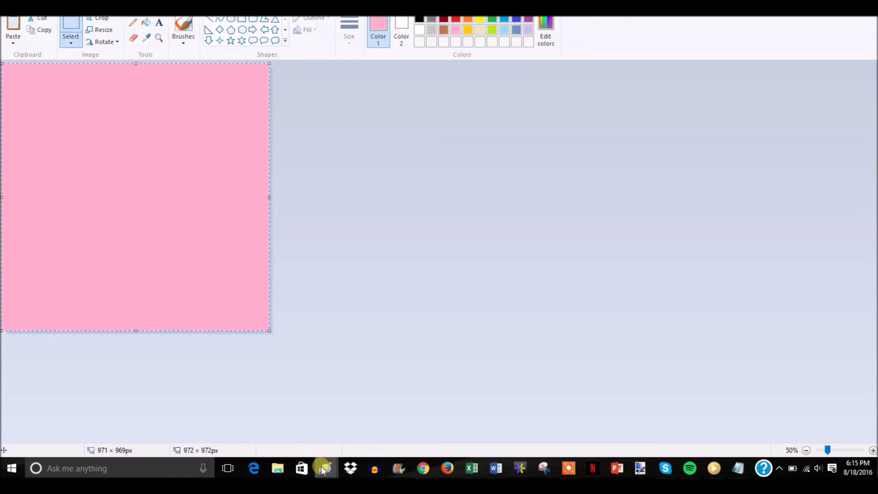
- Paste the pink square into the frame, shrink and position it, then delete it
mouse_move(324, 470)
click(261, 399)
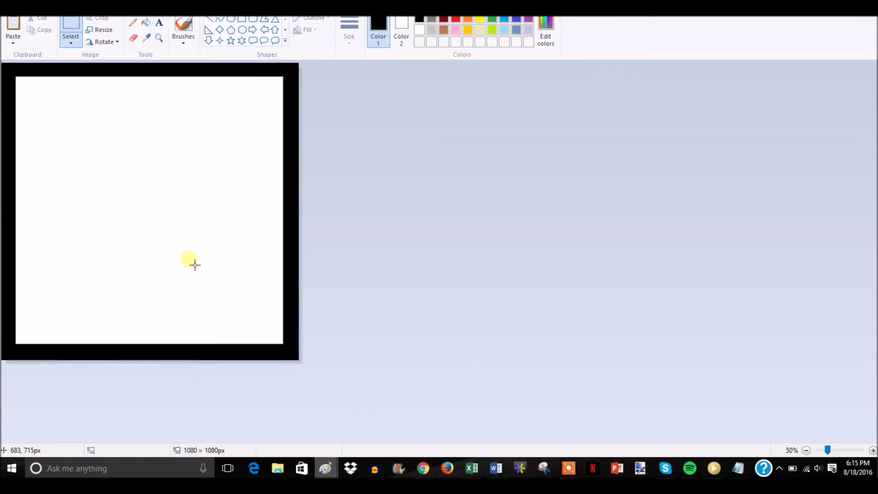
key(ctrl+v)
drag(189, 238, 198, 242)
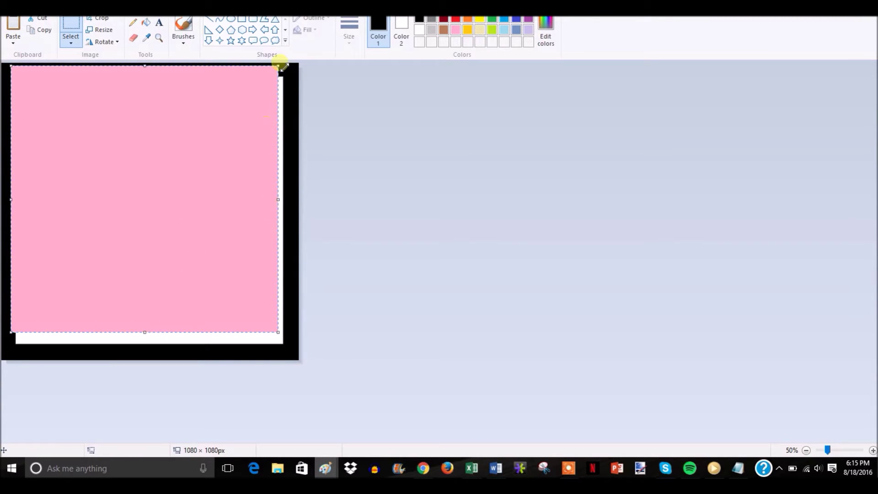
drag(280, 67, 260, 85)
drag(167, 181, 180, 188)
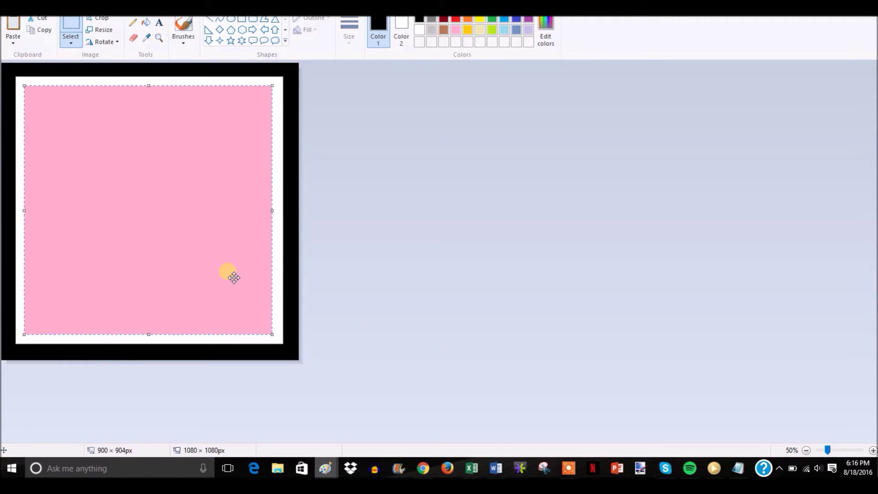
key(Delete)
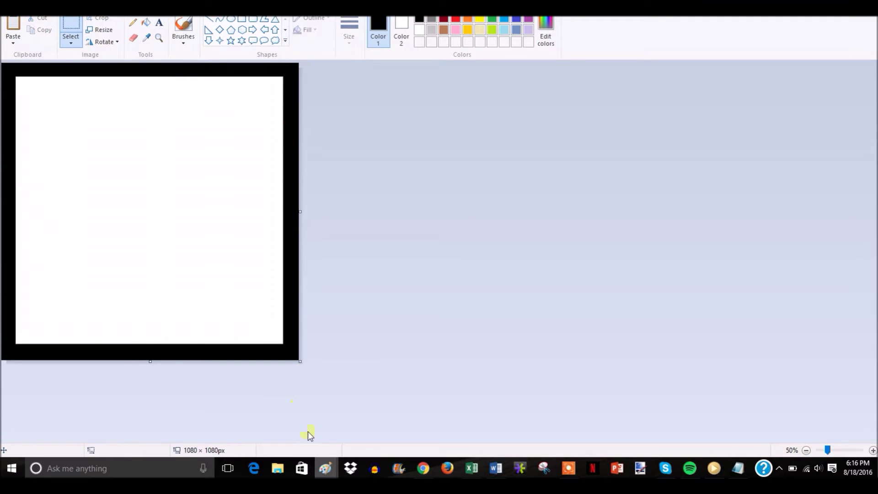
- In the pink image, cancel Resize, clear the canvas and refill it with pink
mouse_move(326, 468)
click(380, 434)
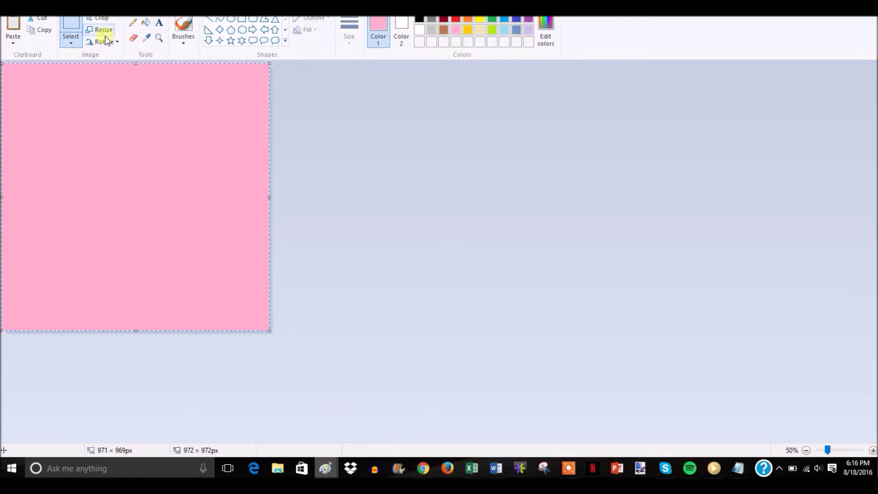
click(103, 30)
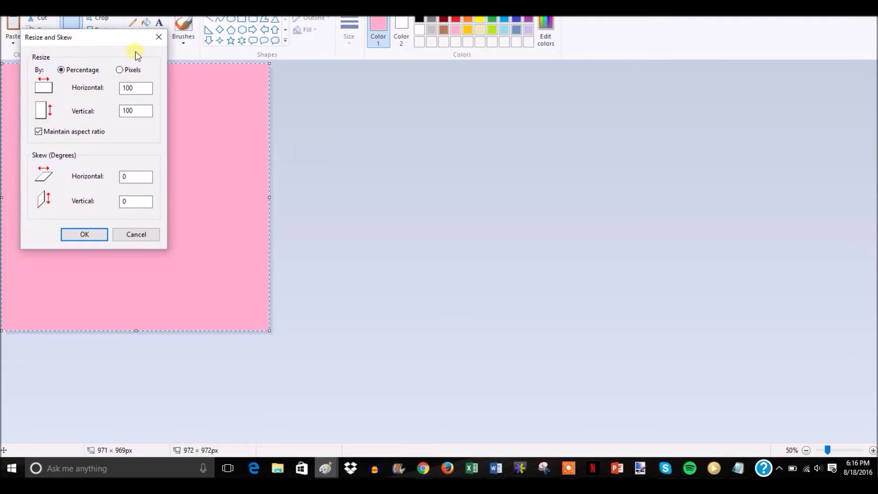
click(160, 37)
key(Delete)
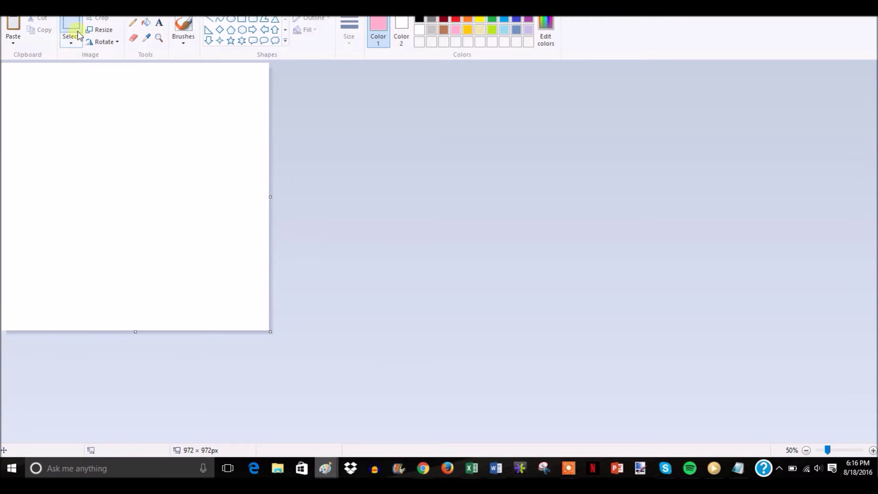
click(146, 22)
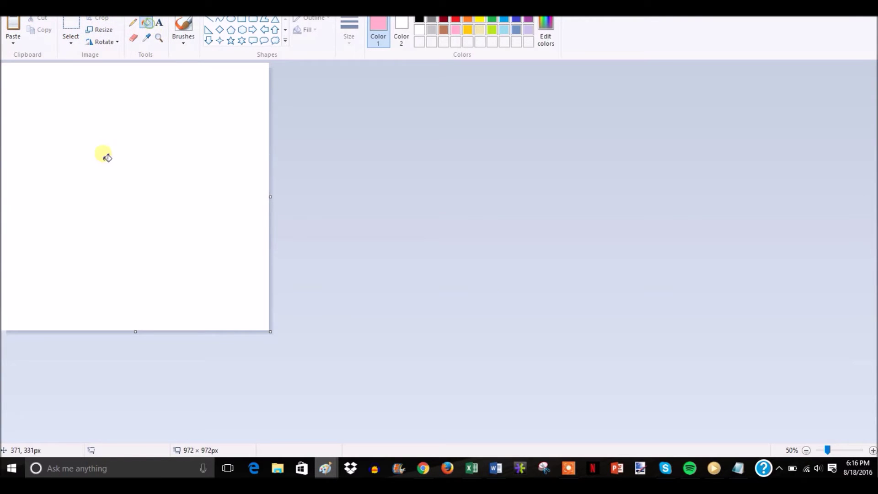
click(104, 153)
- Resize the pink image to 25 percent, giving a 243 × 243 px square
click(97, 30)
drag(142, 89, 87, 96)
text(25)
key(Return)
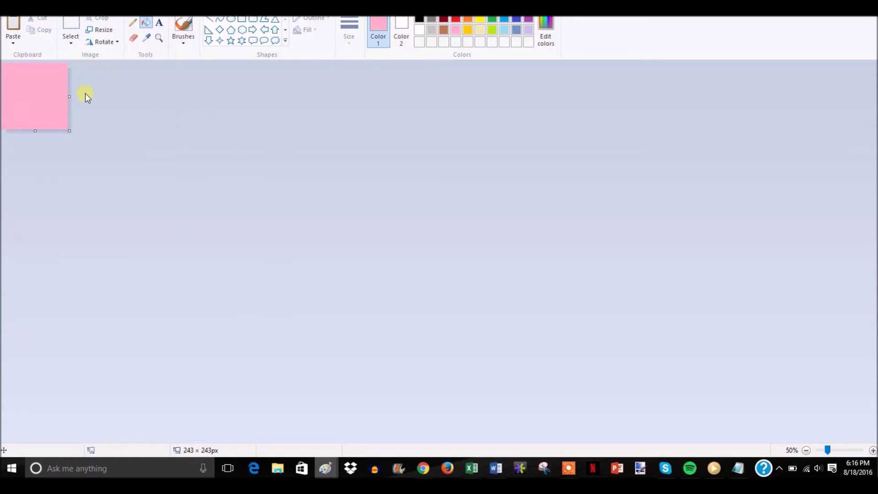
- Select the small pink square and paste it into the black-framed image
click(71, 27)
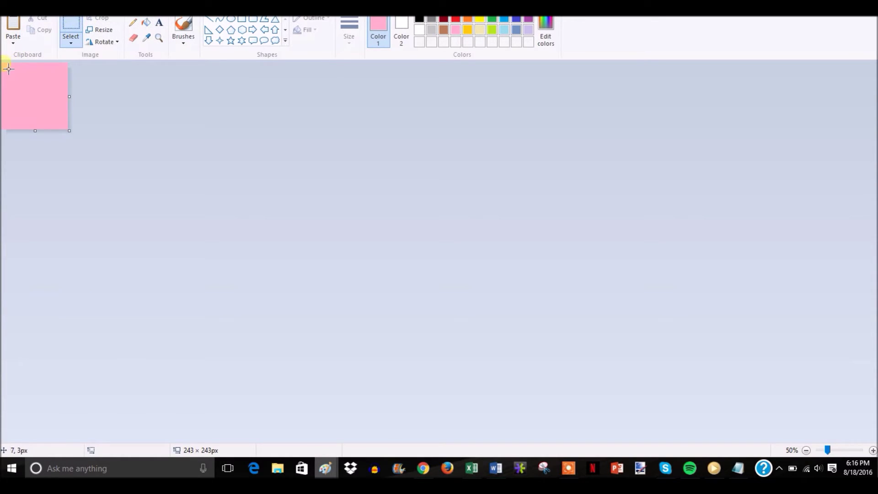
drag(2, 64, 68, 129)
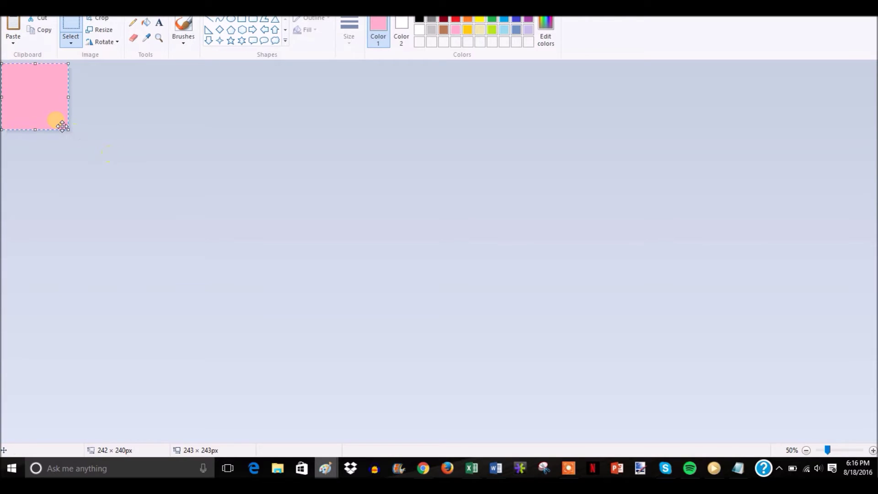
mouse_move(326, 468)
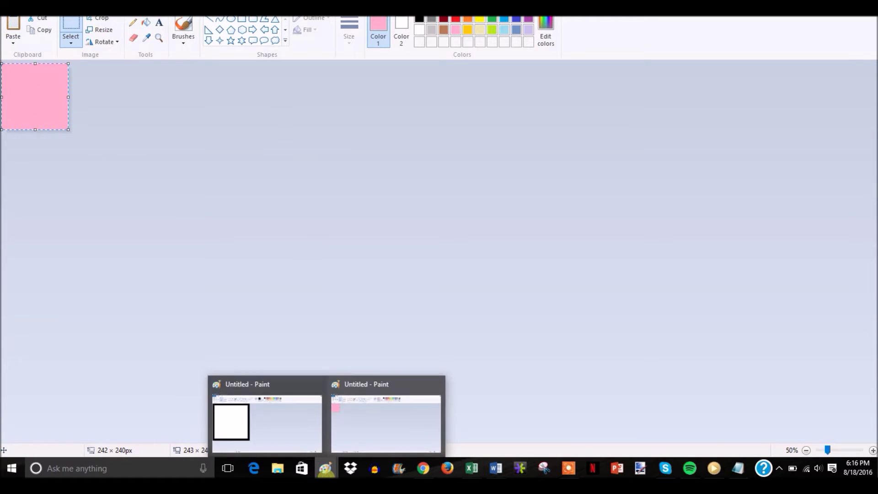
click(267, 416)
key(ctrl+v)
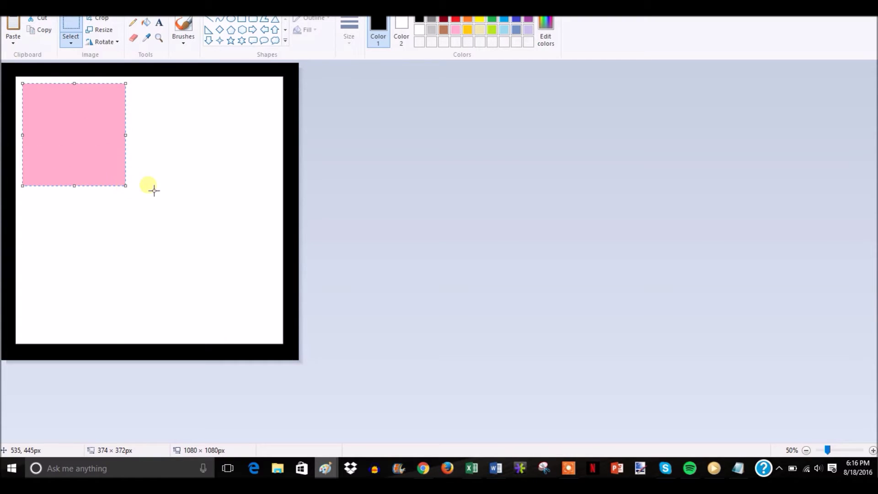
- Paste three more pink squares at upper right, lower left and lower right, enlarging the lower two
key(ctrl+v)
drag(29, 112, 164, 186)
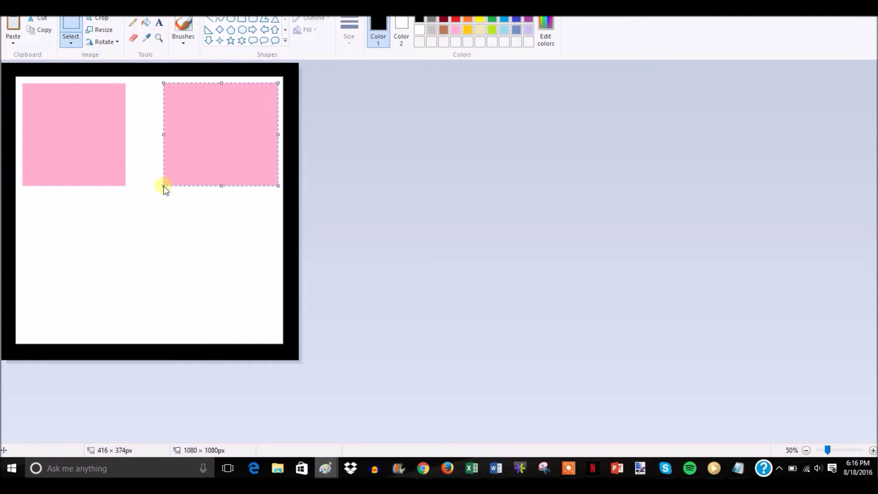
key(ctrl+v)
drag(44, 93, 70, 300)
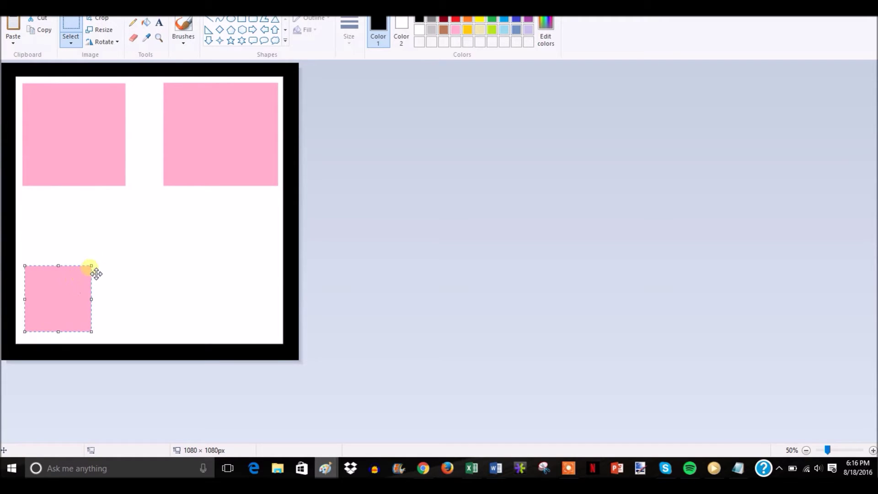
drag(92, 267, 130, 225)
key(ctrl+v)
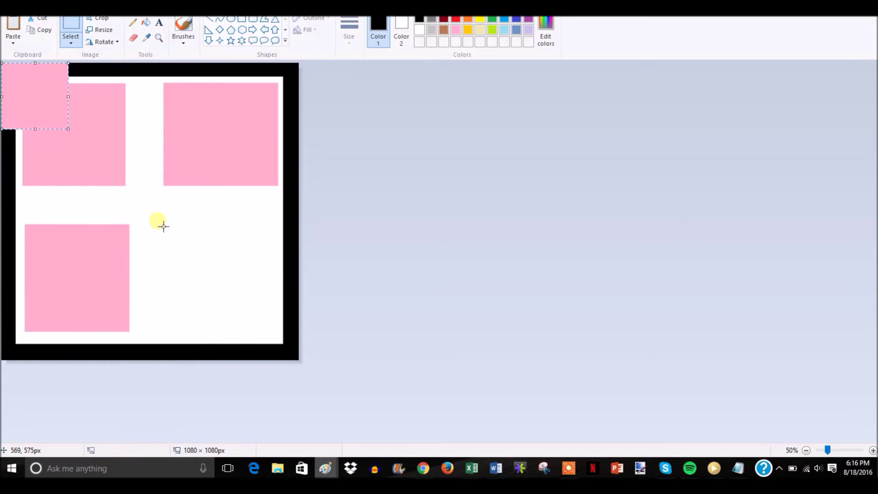
drag(43, 120, 250, 325)
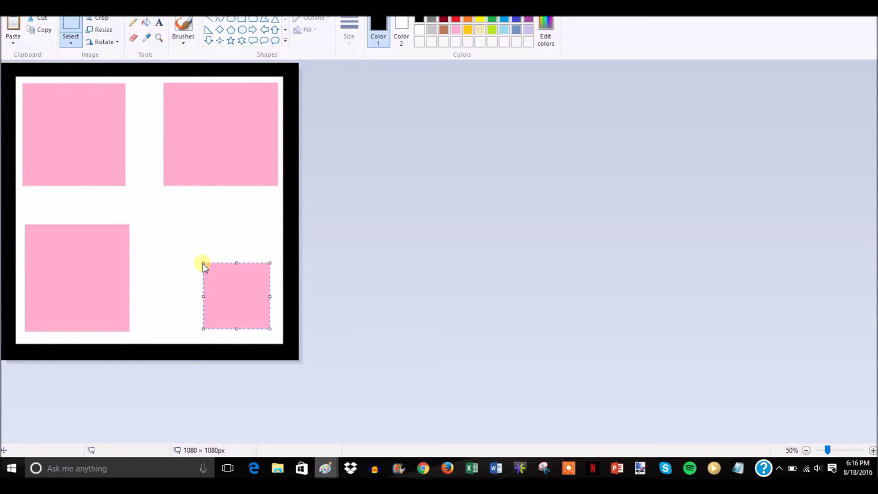
drag(203, 263, 156, 222)
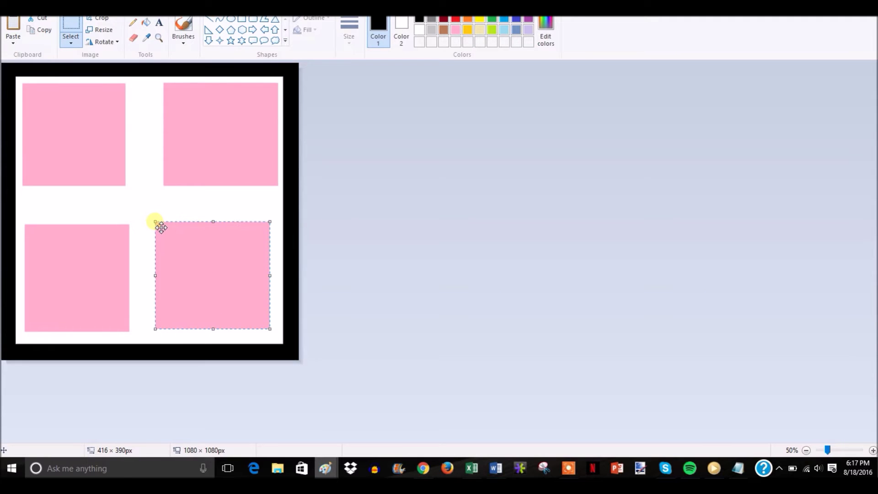
- Undo all four pink squares, returning the frame to plain white
click(338, 247)
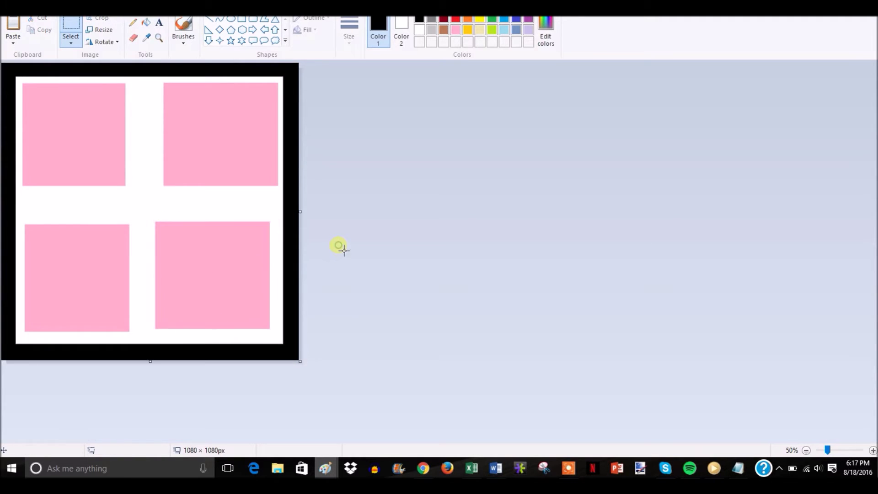
key(ctrl+z)
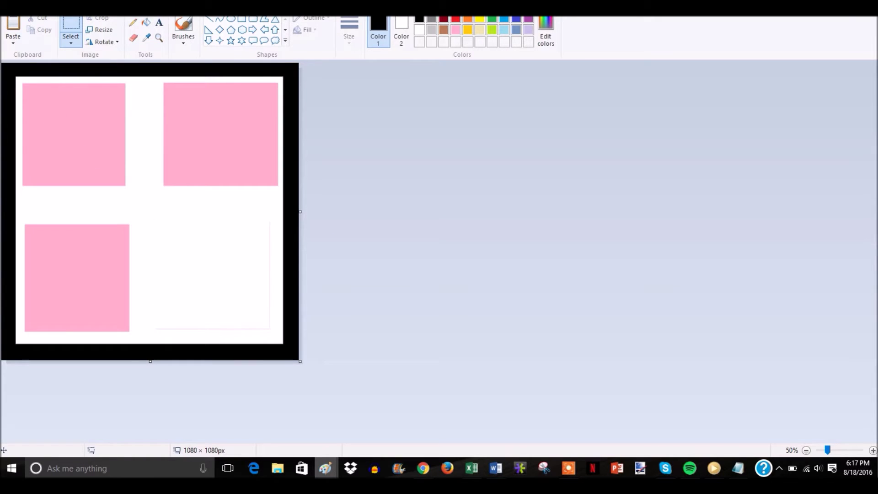
key(ctrl+z)
drag(99, 152, 102, 182)
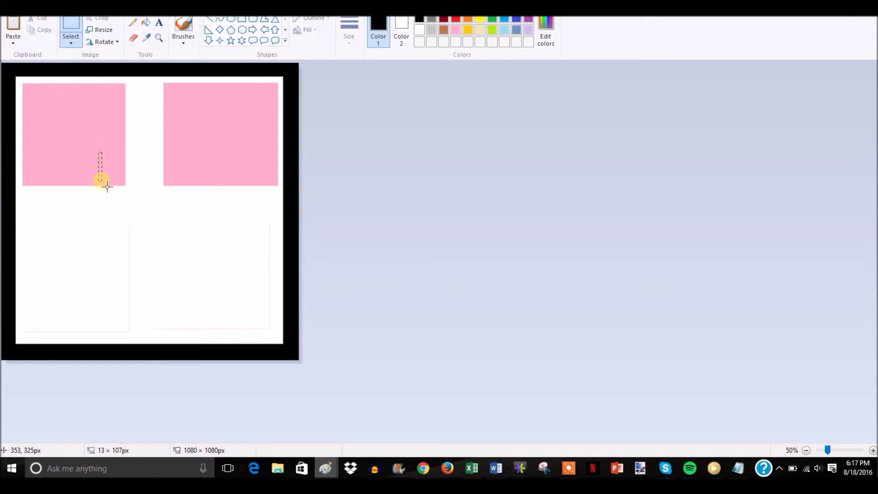
key(ctrl+z)
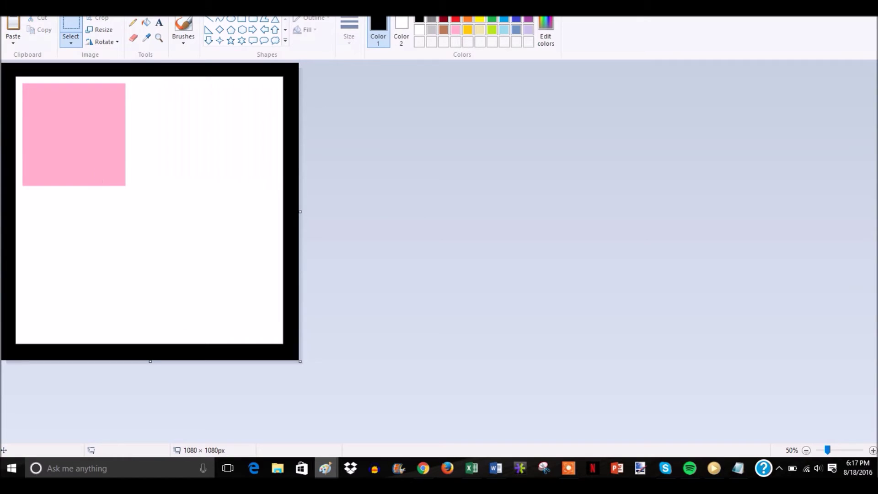
key(ctrl+z)
- Stretch pasted pink squares into wide bottom and top bars, then undo them
key(ctrl+v)
drag(49, 129, 65, 308)
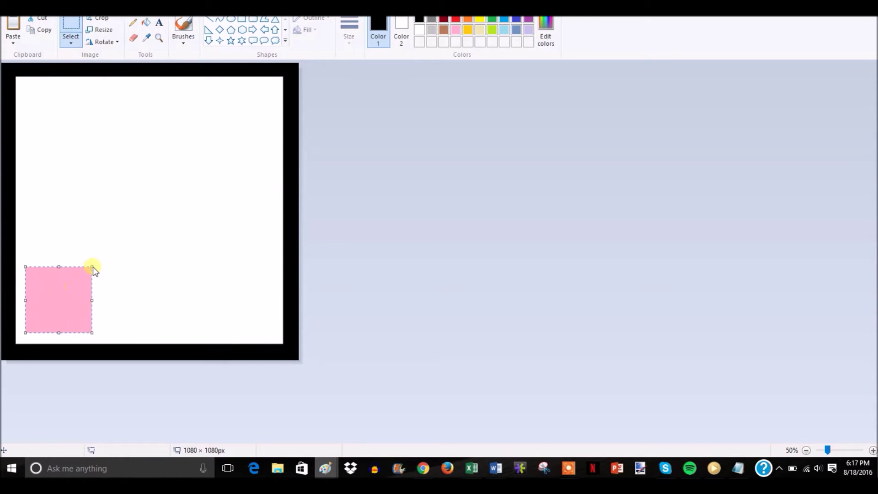
drag(92, 267, 274, 223)
key(ctrl+v)
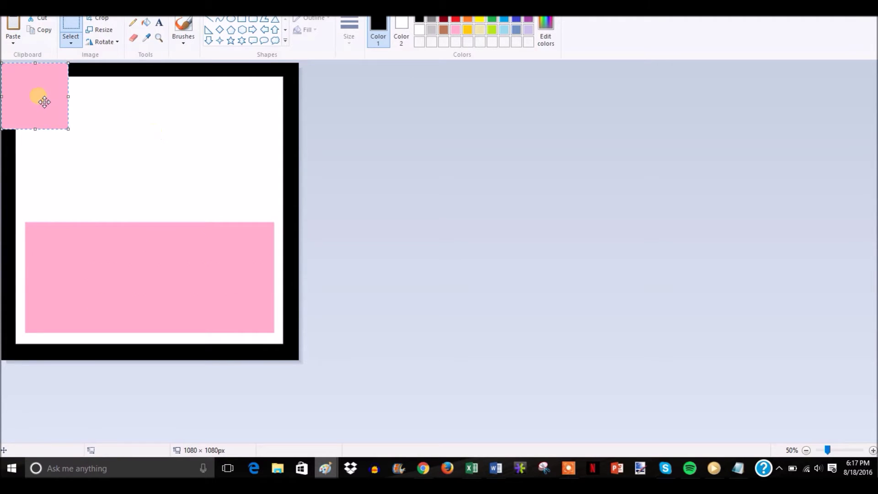
drag(42, 99, 69, 121)
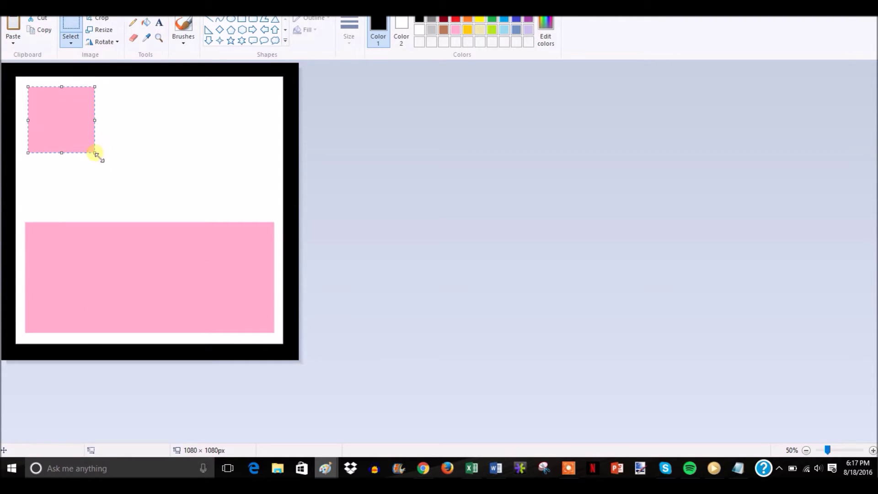
drag(95, 153, 271, 210)
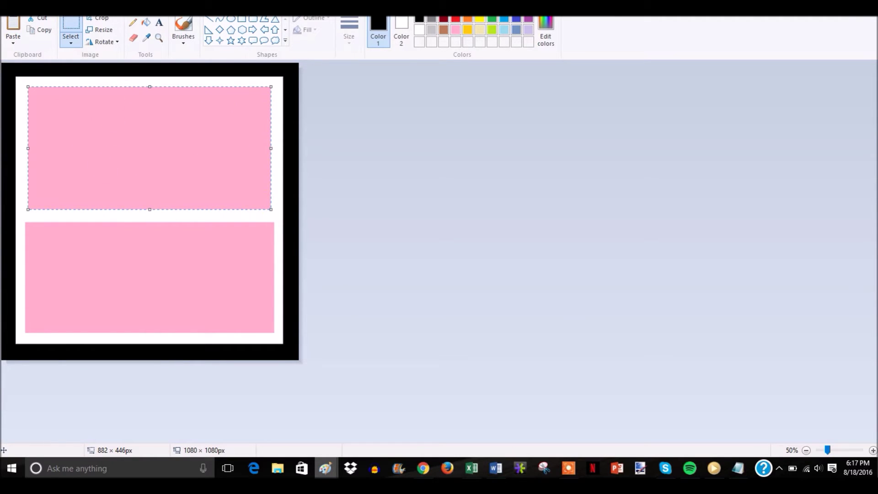
key(ctrl+z)
key(ctrl+z)
- Stretch a pasted pink square into a tall left panel and place another on the right
key(ctrl+v)
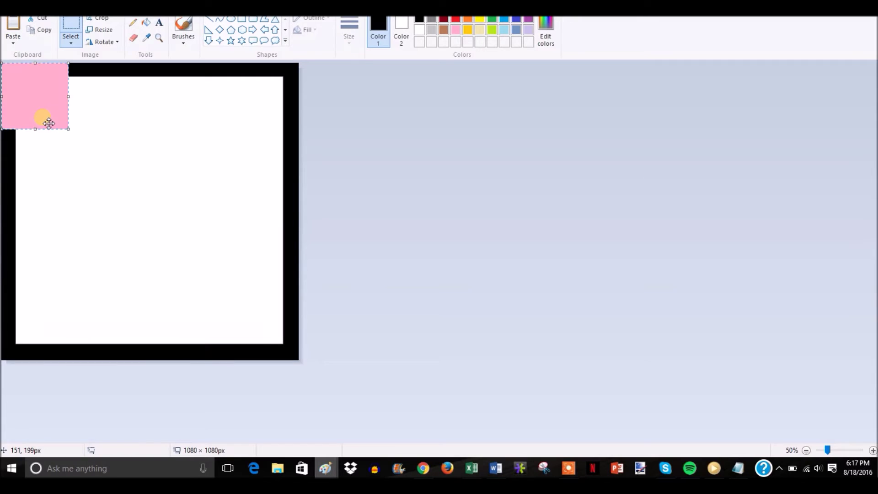
drag(49, 123, 80, 151)
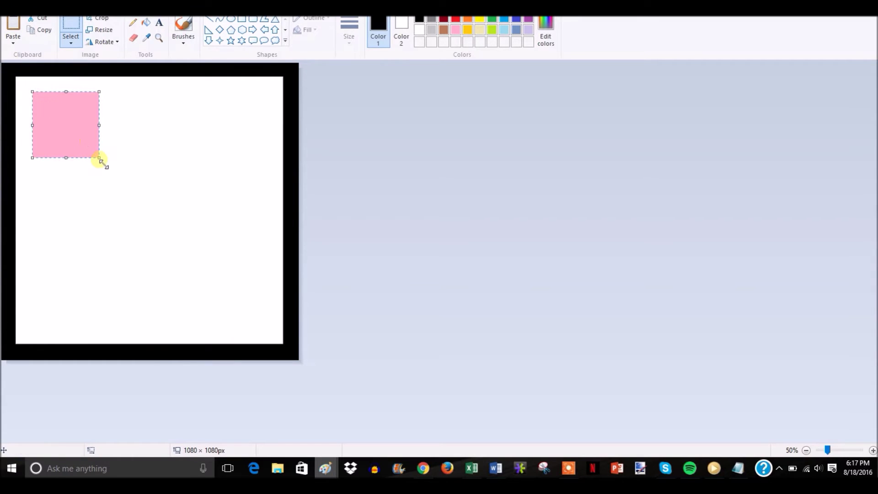
drag(100, 159, 128, 333)
click(200, 233)
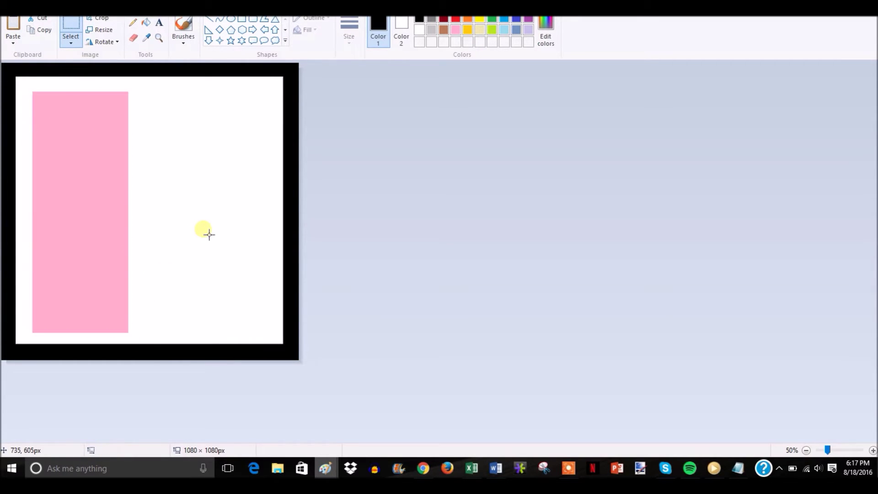
key(ctrl+v)
drag(47, 115, 270, 336)
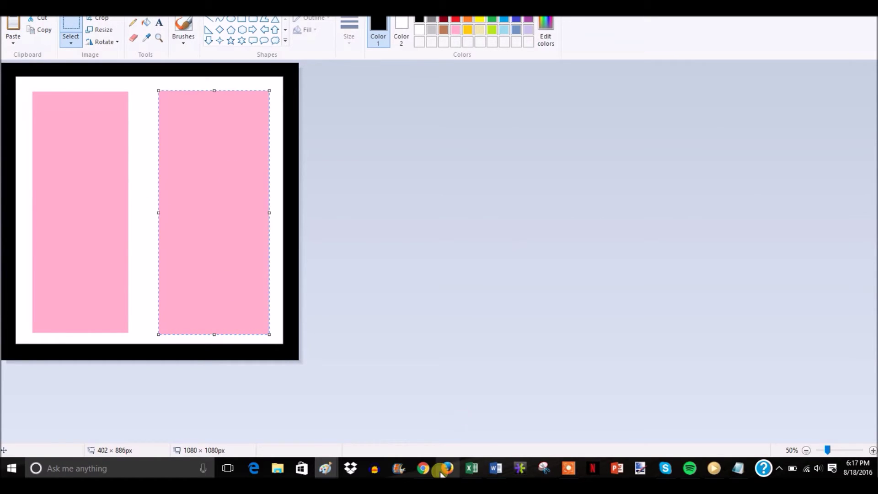
click(423, 468)
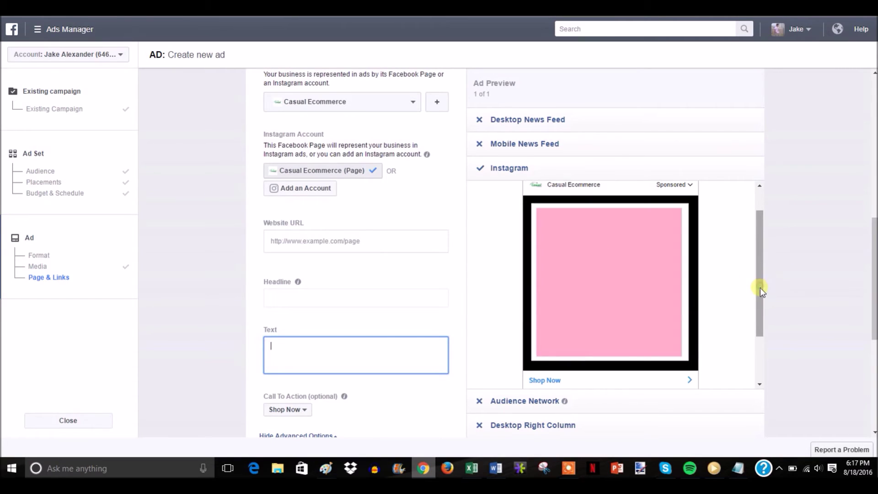
- Scroll the Instagram ad preview down to show the pink framed image and its icons
mouse_move(760, 287)
mouse_down()
mouse_move(760, 298)
mouse_move(761, 276)
mouse_move(761, 292)
mouse_up()
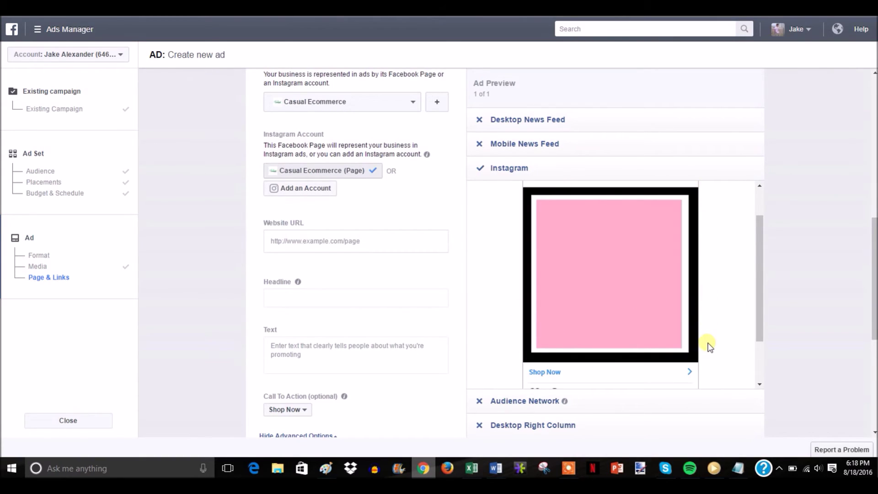
drag(758, 291, 765, 353)
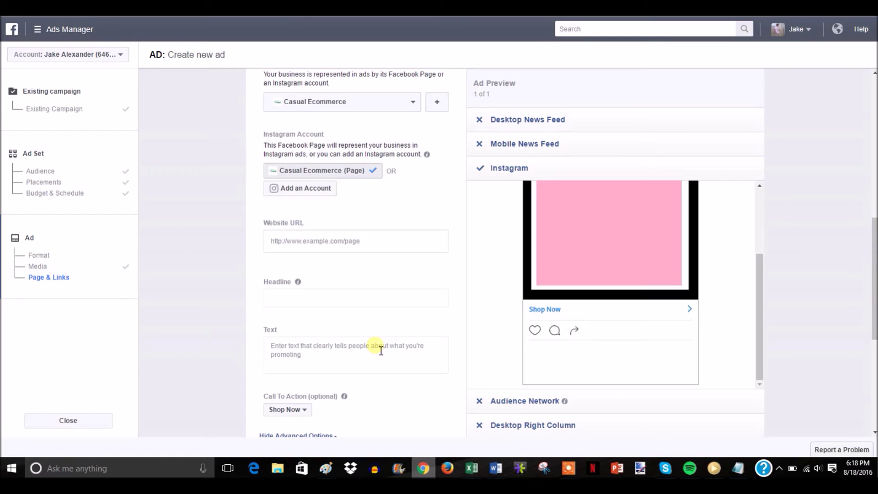
click(381, 350)
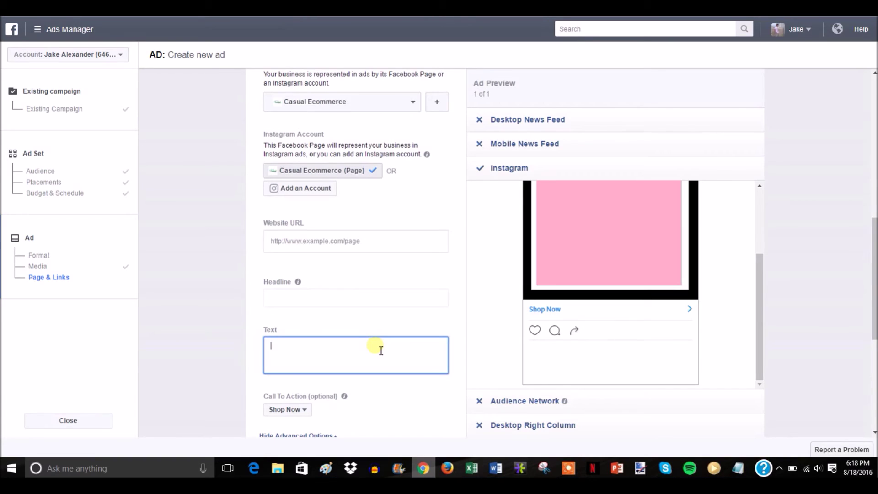
- Type the free-bracelet promo copy 'Check out these cool bracelets!…' in Text, then delete it all
text(Check out these cool bracelet)
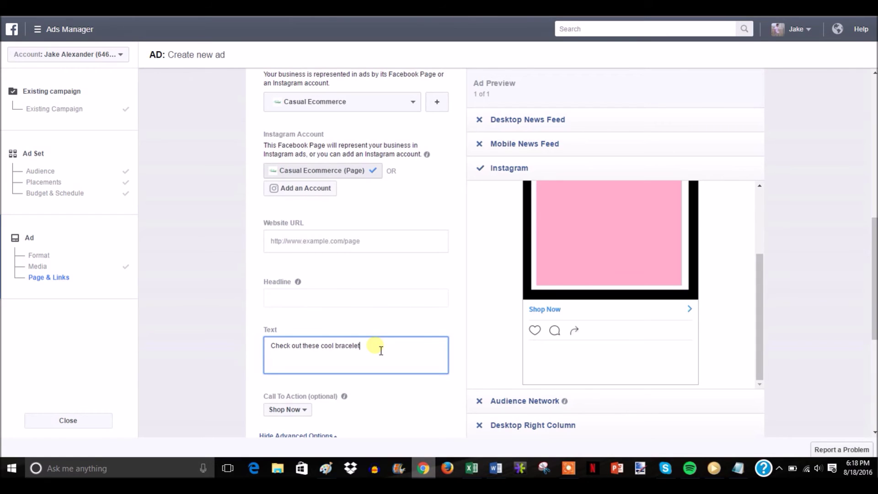
text(s)
text(! )
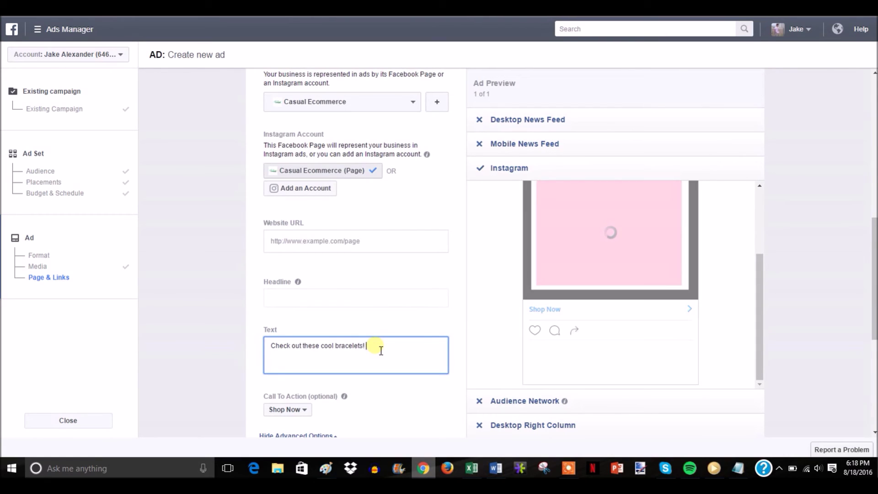
text(Get)
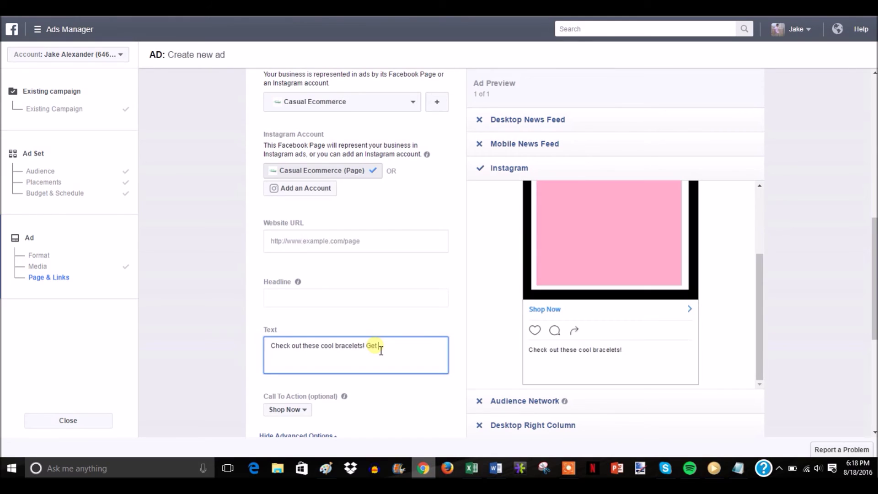
text( one for FREE)
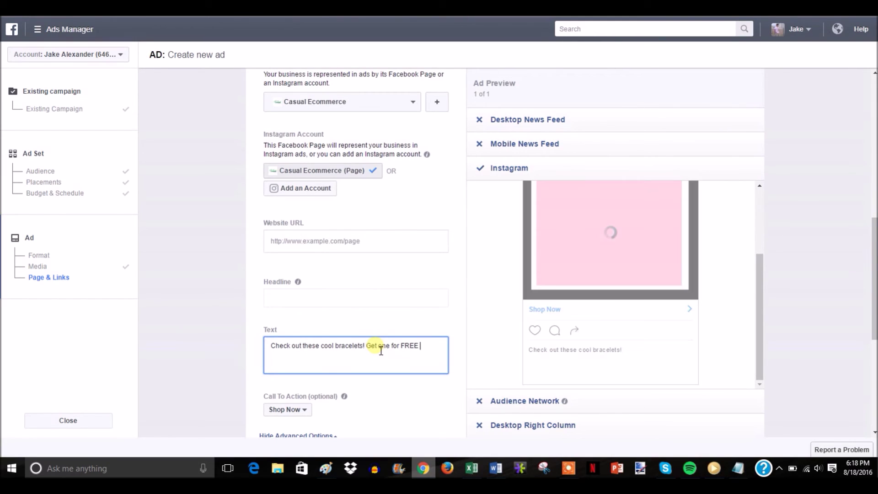
text( for a LIMI)
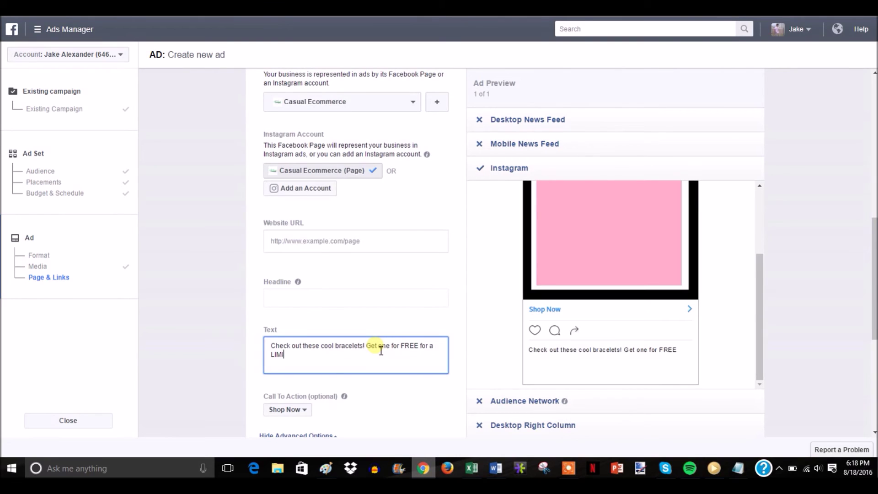
text(TED TIME only. Just pay shipping .)
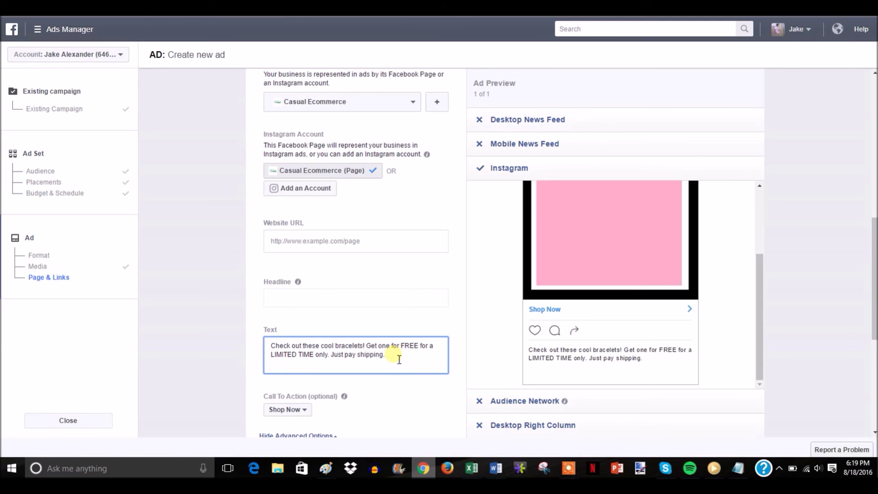
drag(366, 345, 369, 358)
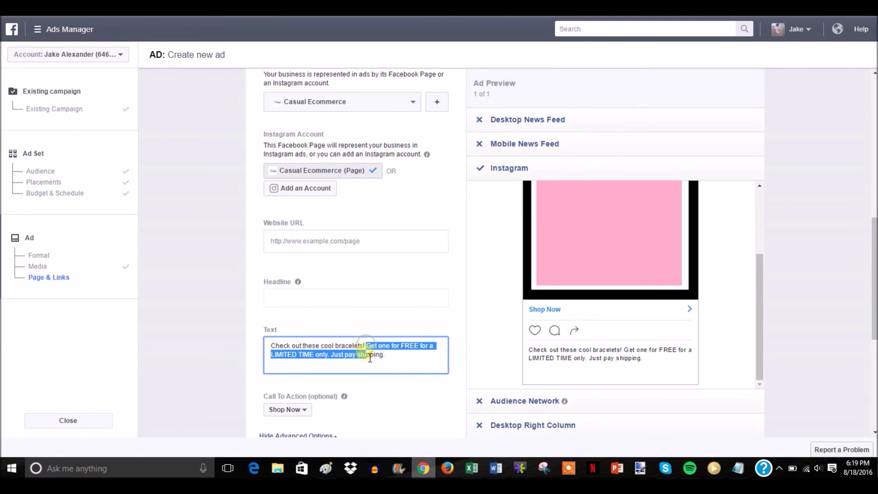
click(414, 357)
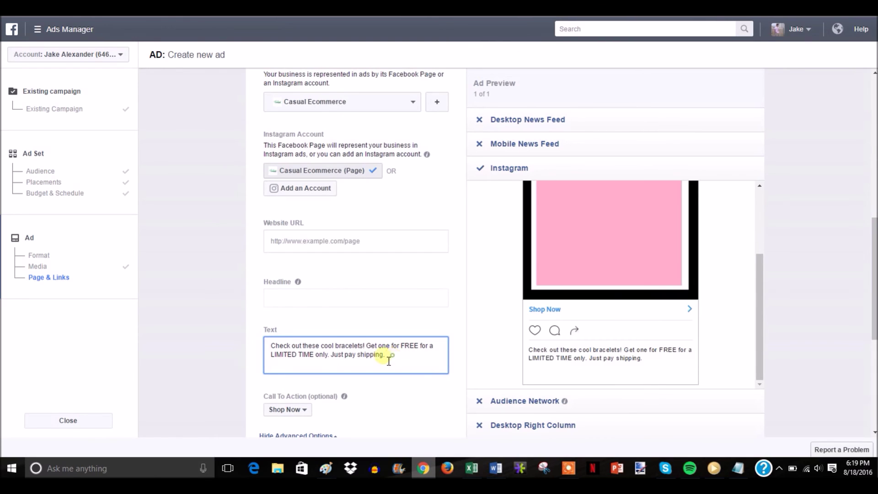
drag(386, 355, 232, 340)
key(BackSpace)
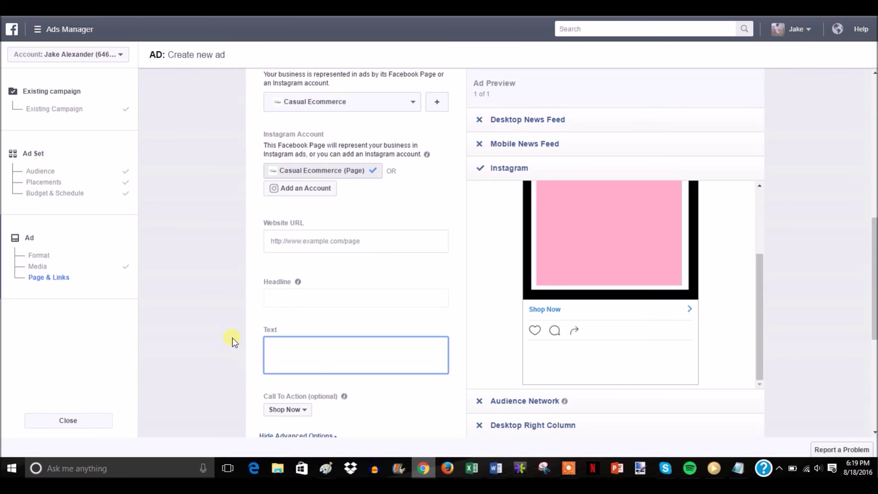
- Enter the ad text 'How cool are these Fallout shirts? Get yours here for a LIMITED TIME only.'
text(How cool are these Fallout s)
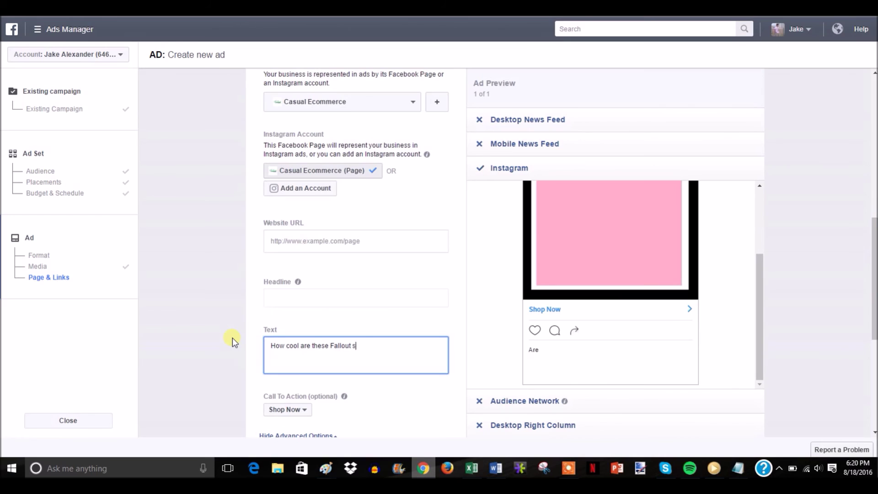
text(hirts? Get yours here for a )
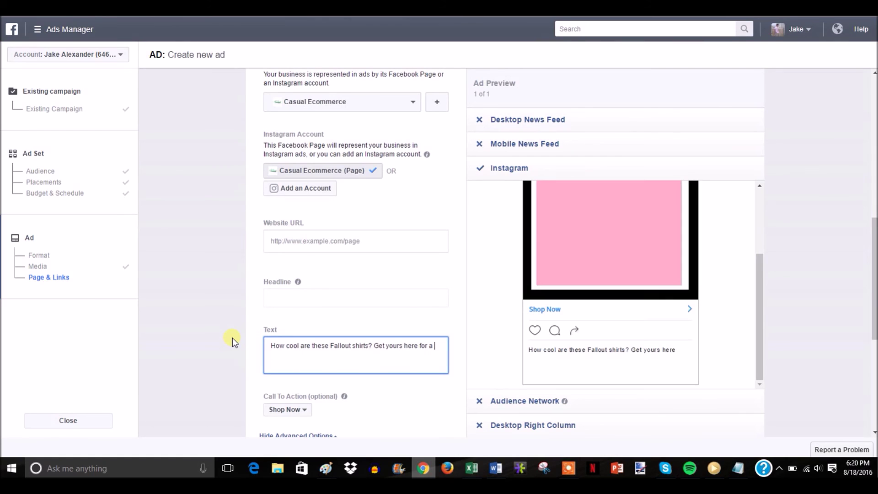
text(LIMITED TIME only.)
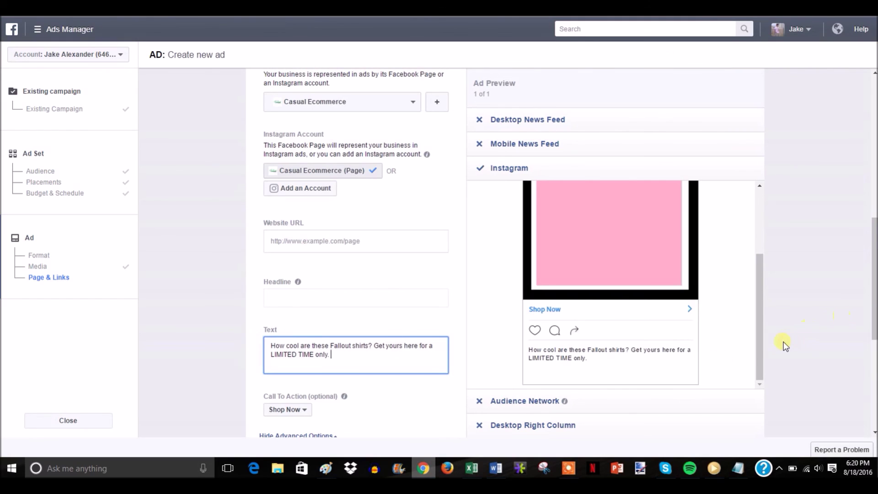
drag(763, 355, 767, 314)
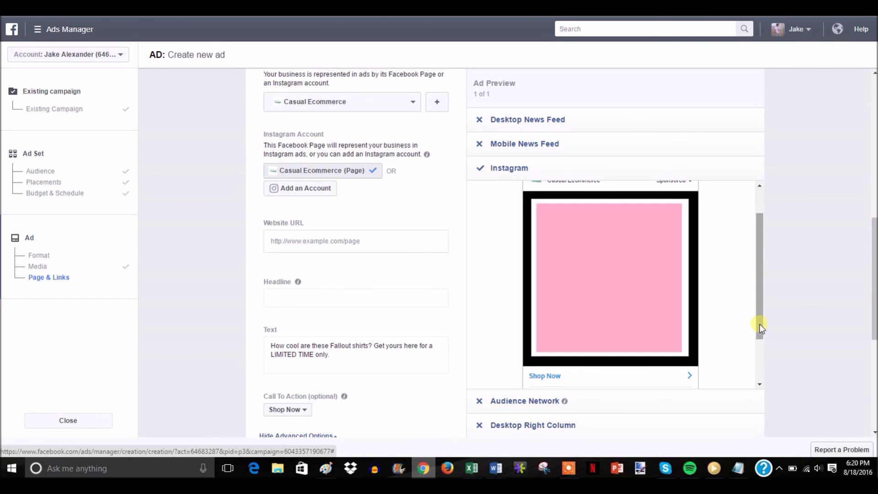
drag(760, 328, 760, 366)
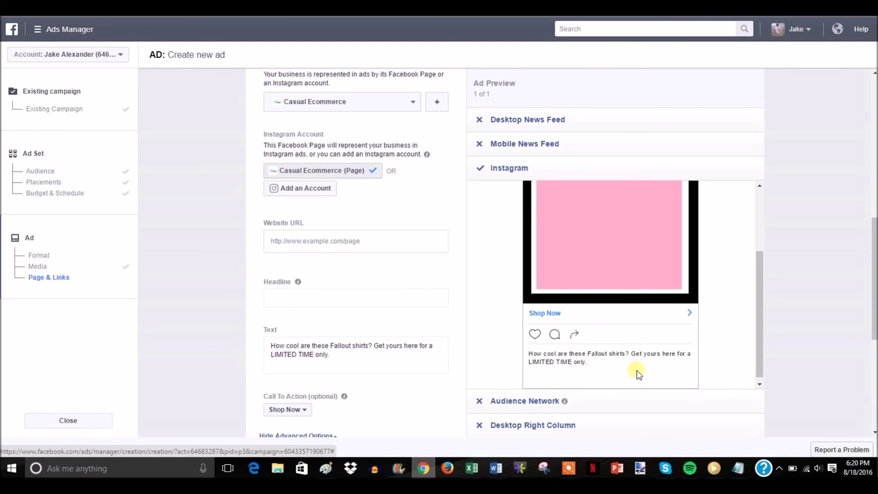